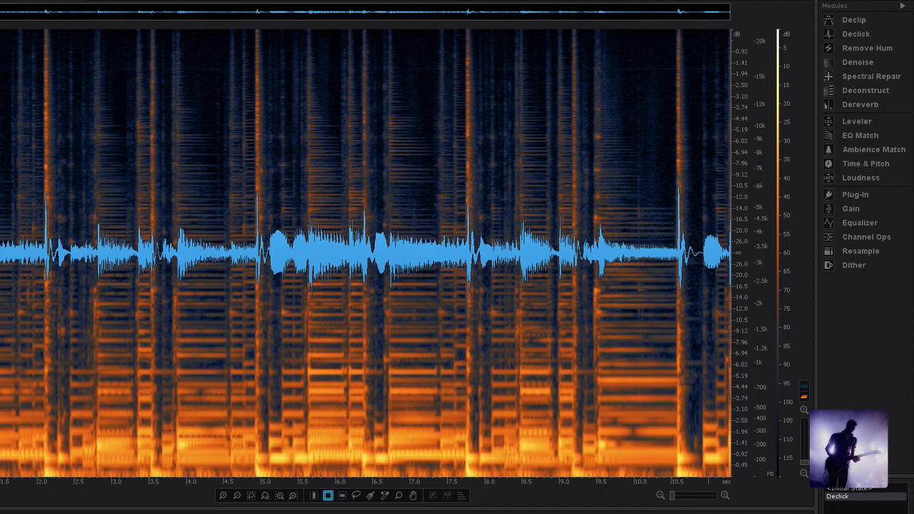
Step: Open the Dereverb module, learn the reverb profile from the guitar recording, and set the reduction to -10
click(847, 106)
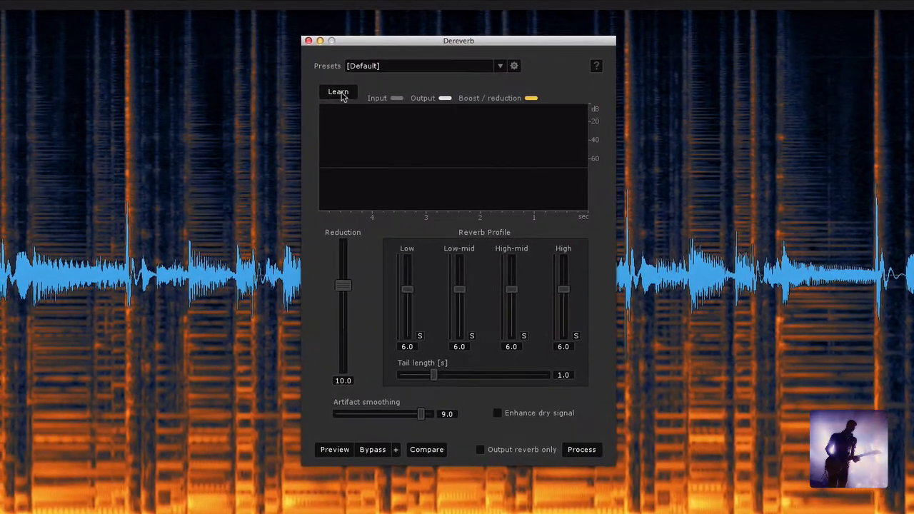
click(223, 98)
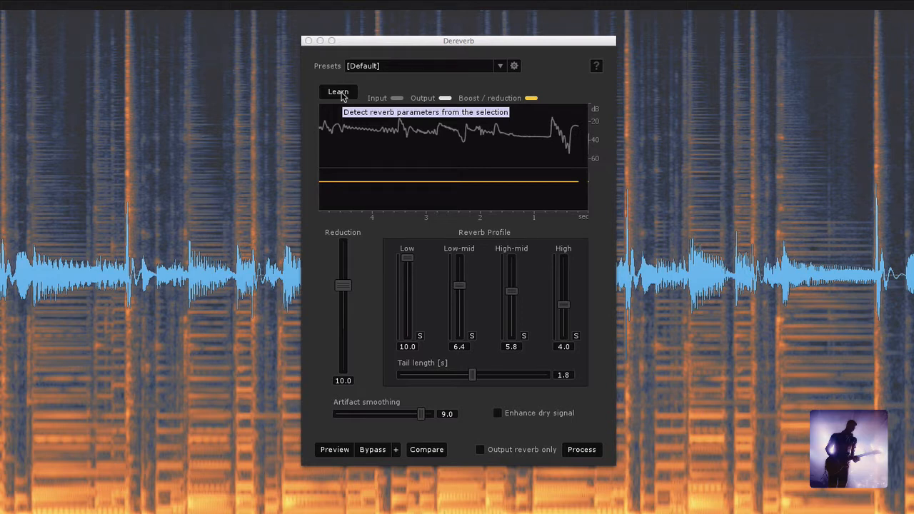
drag(346, 285, 359, 385)
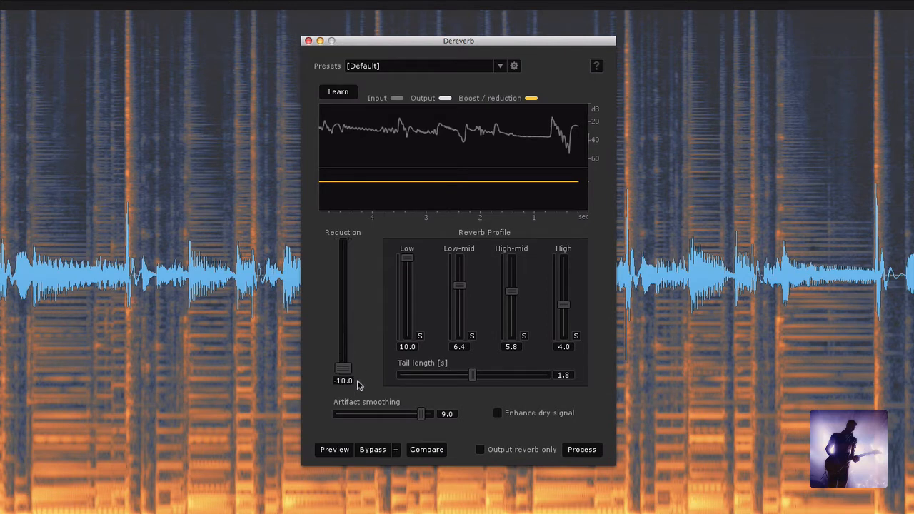
Step: Add the current Dereverb settings to the comparison list and audition them against the original audio
click(427, 450)
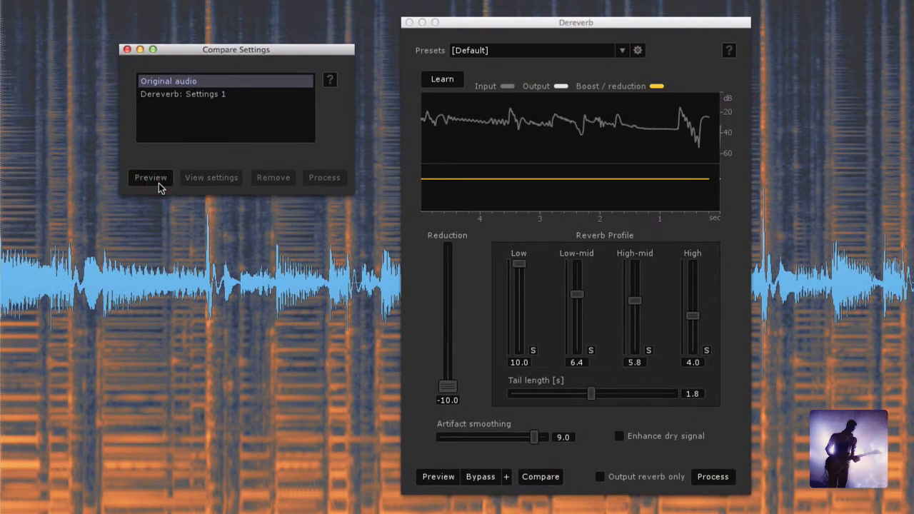
click(81, 184)
click(149, 95)
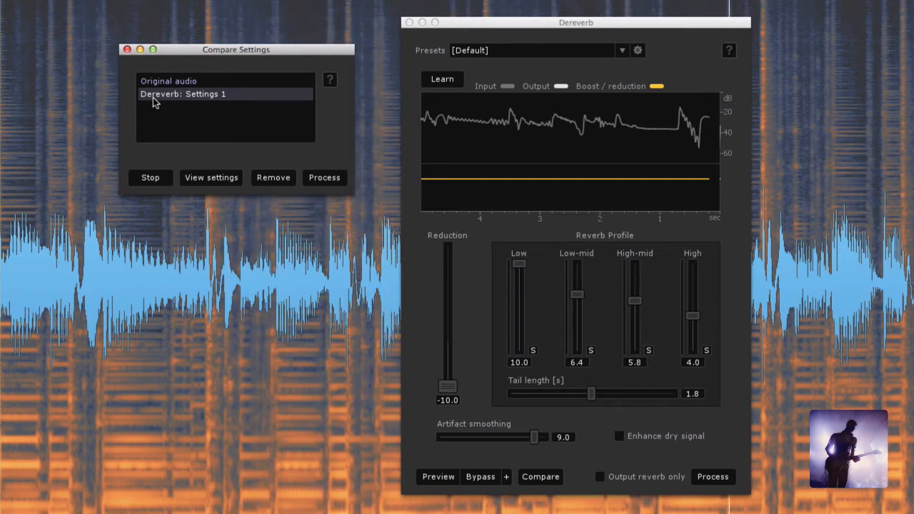
click(151, 178)
Step: Set the Dereverb reduction to -6
click(449, 400)
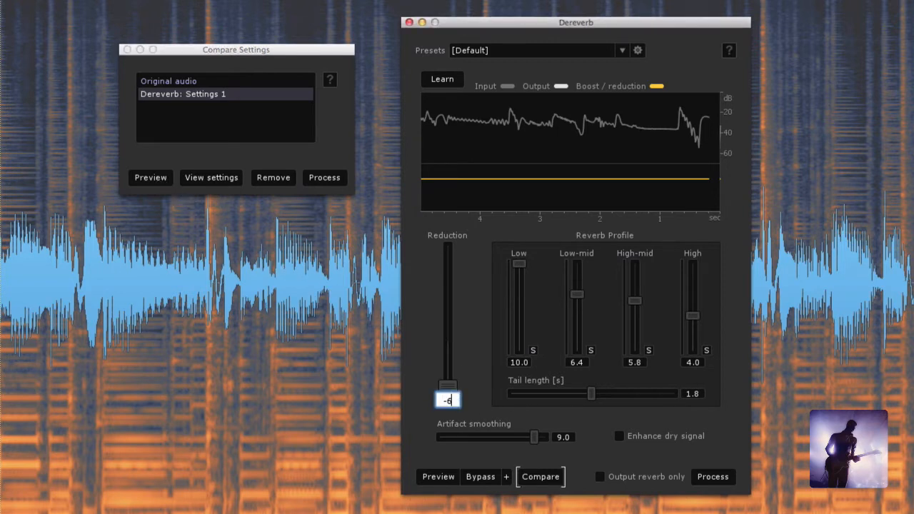
text(-6)
key(Return)
Step: Set the reverb profile to 7 for Low, 7 for High-mid and 5 for High
click(519, 362)
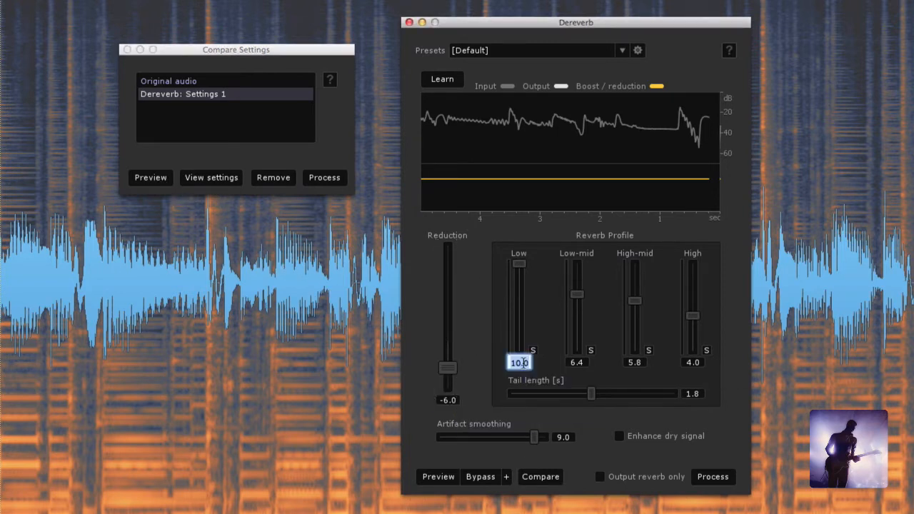
text(7)
key(Return)
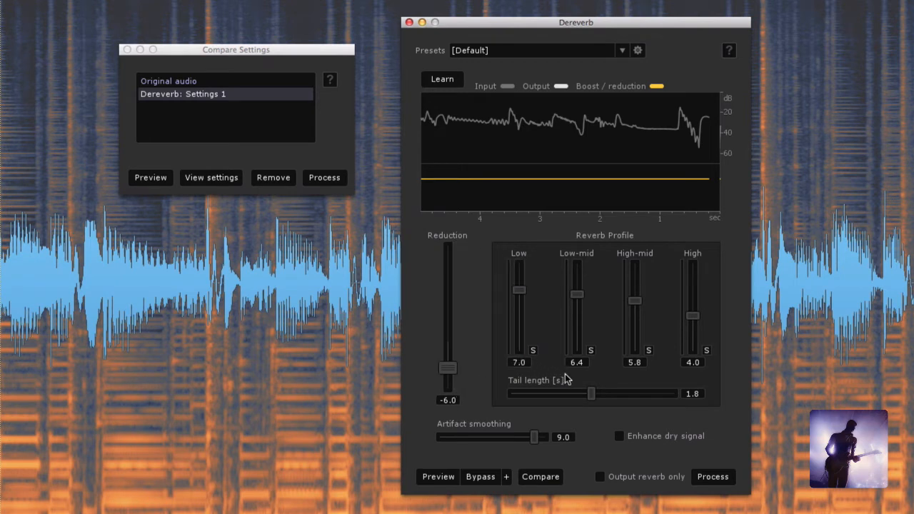
click(634, 363)
text(7)
key(Return)
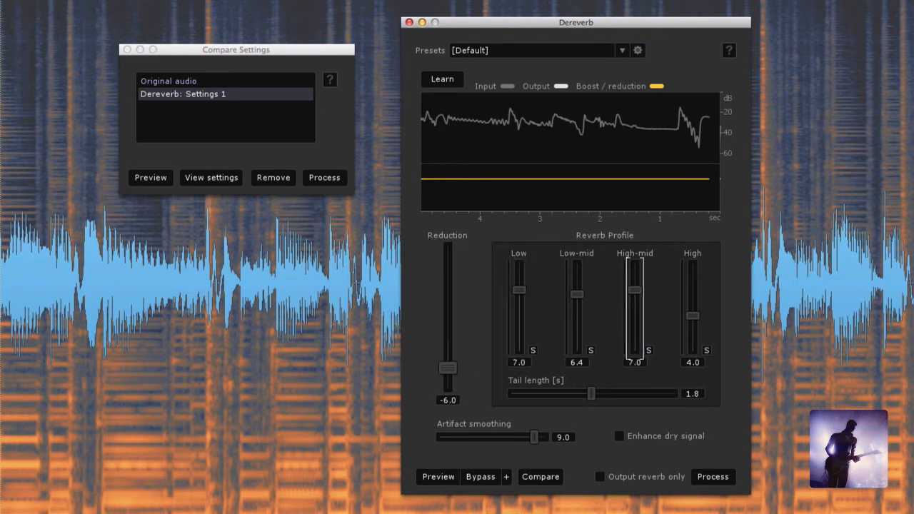
click(692, 362)
text(5)
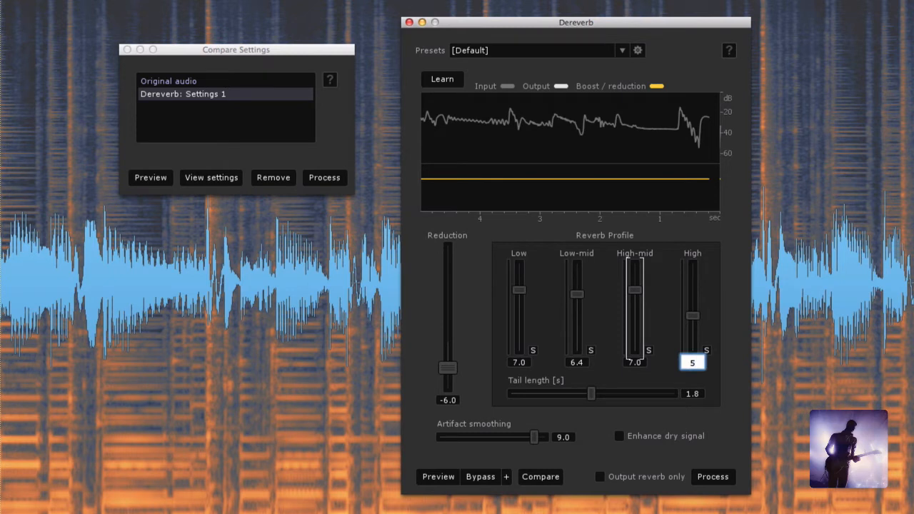
key(Return)
Step: Add the revised Dereverb settings to the comparison list and audition Settings 1 against Settings 2
click(544, 477)
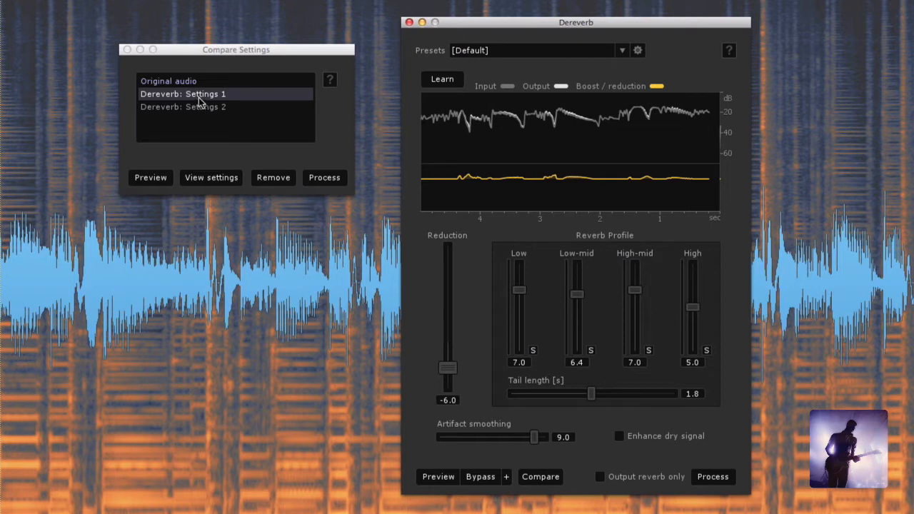
click(159, 179)
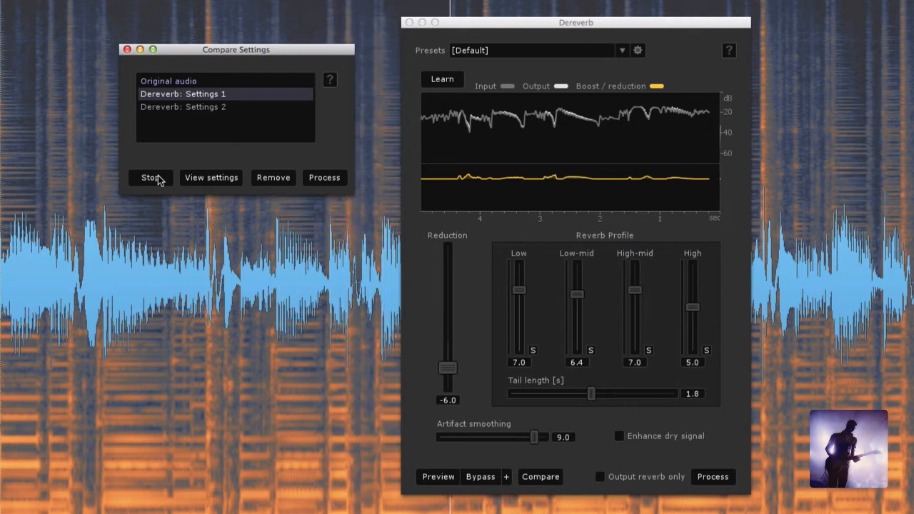
click(164, 107)
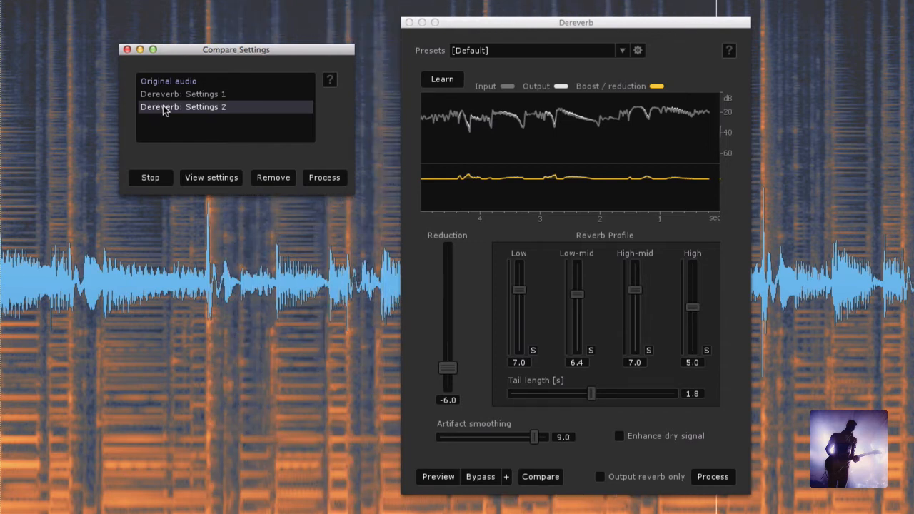
click(150, 178)
Step: Process the recording with the Dereverb settings and relearn the reverb profile
click(718, 477)
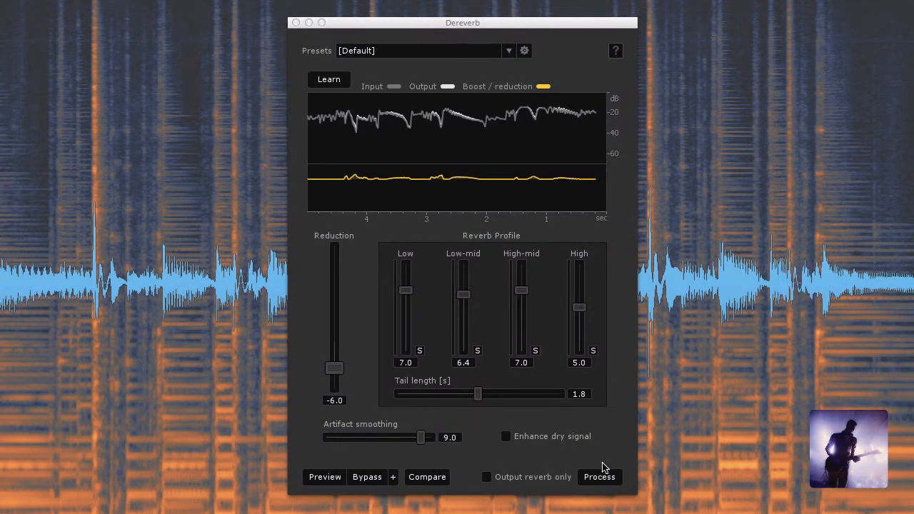
click(337, 84)
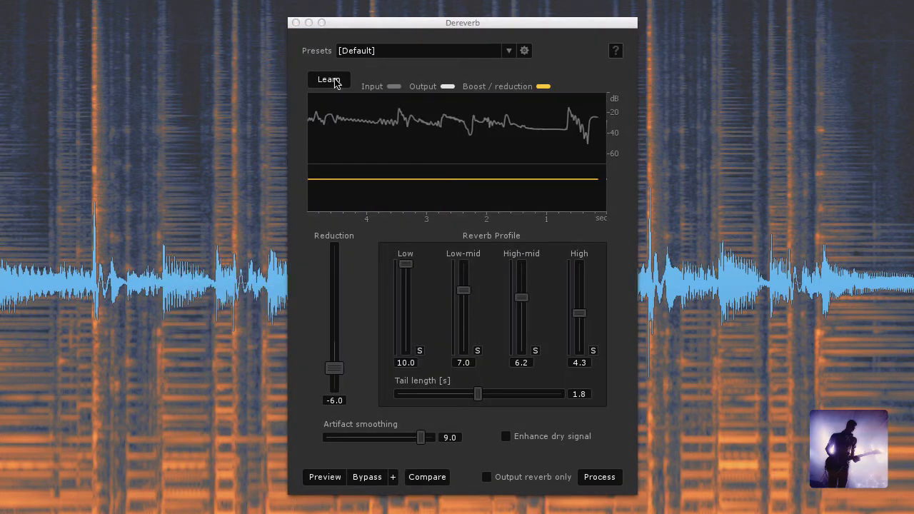
Step: Load the "Enhance existing reverb" preset in Dereverb and set its reduction to -6
click(408, 51)
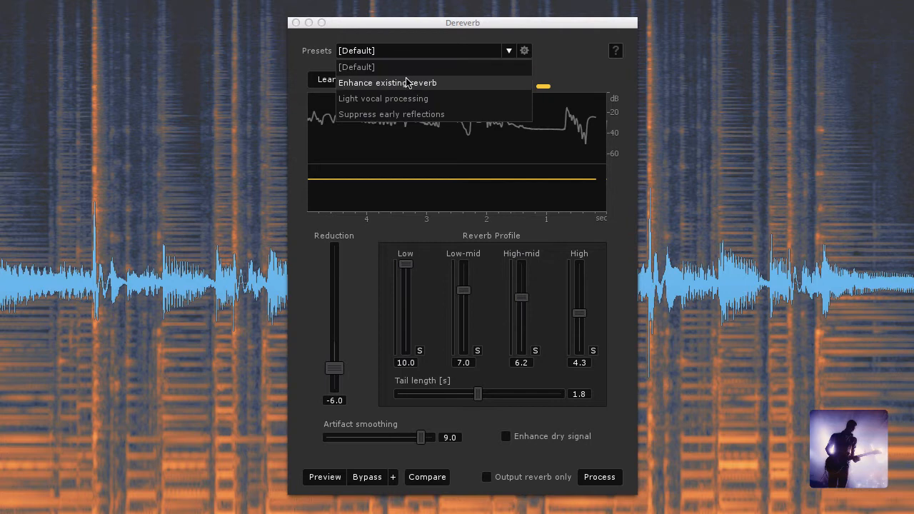
click(407, 82)
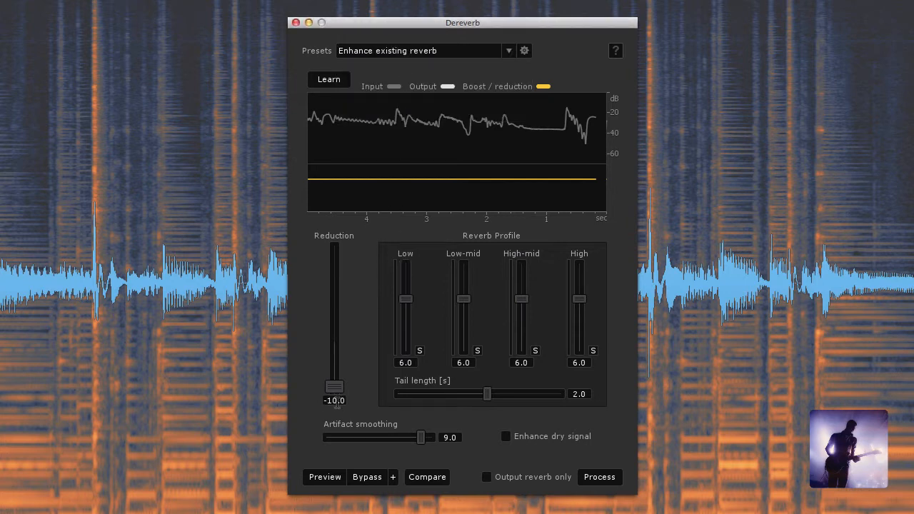
click(337, 402)
text(-6)
key(Return)
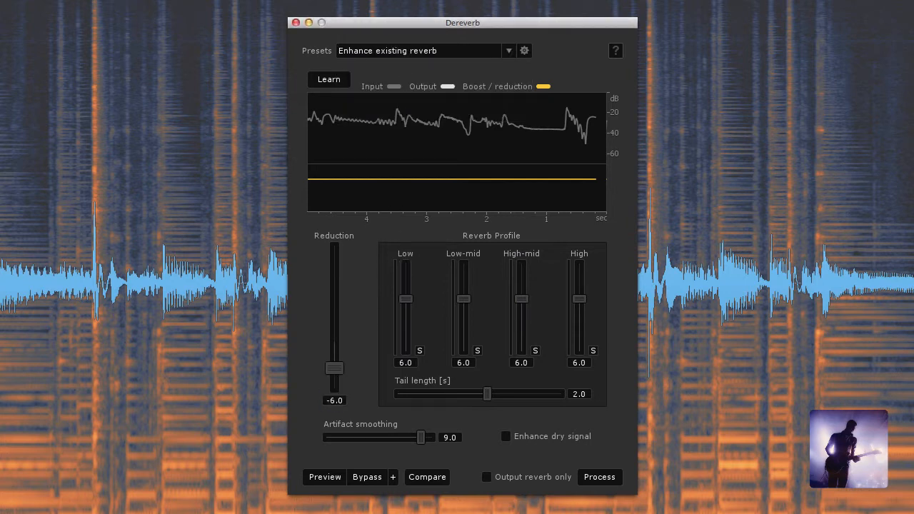
Step: Preview the enhanced reverb, switching the effect's bypass on and off to compare with the unprocessed sound
click(325, 478)
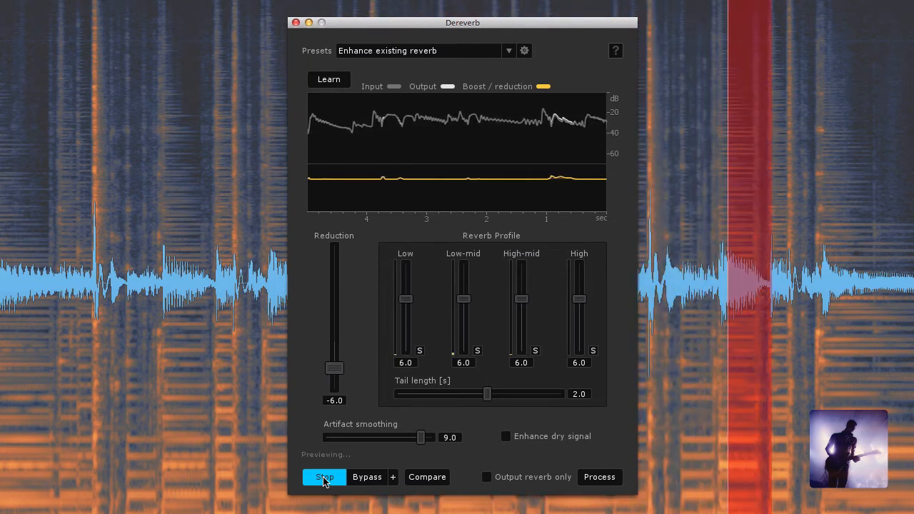
click(363, 477)
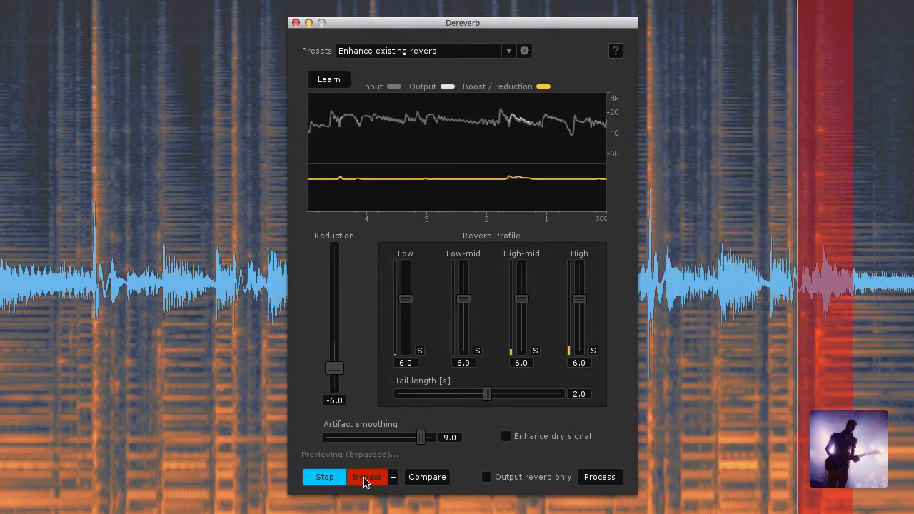
click(365, 477)
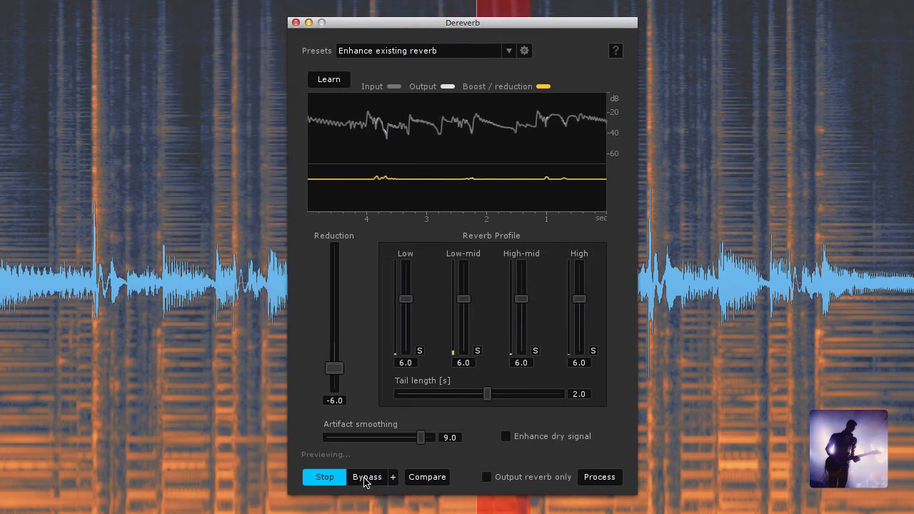
click(325, 479)
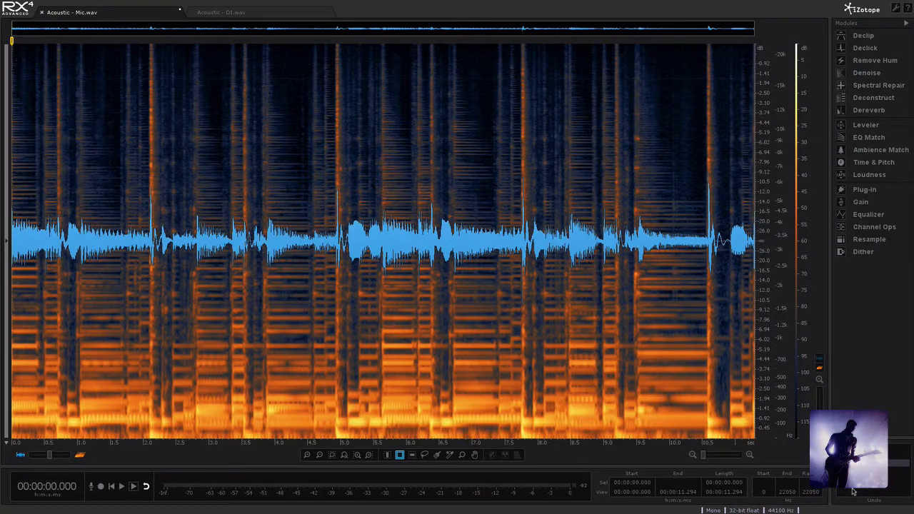
Step: Open the Time & Pitch module and set the pitch shift to -1 semitone
click(848, 163)
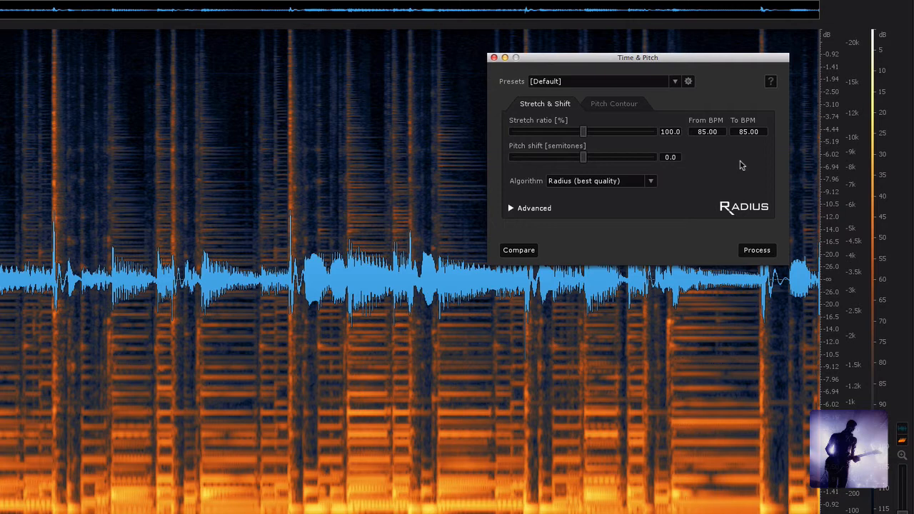
click(676, 157)
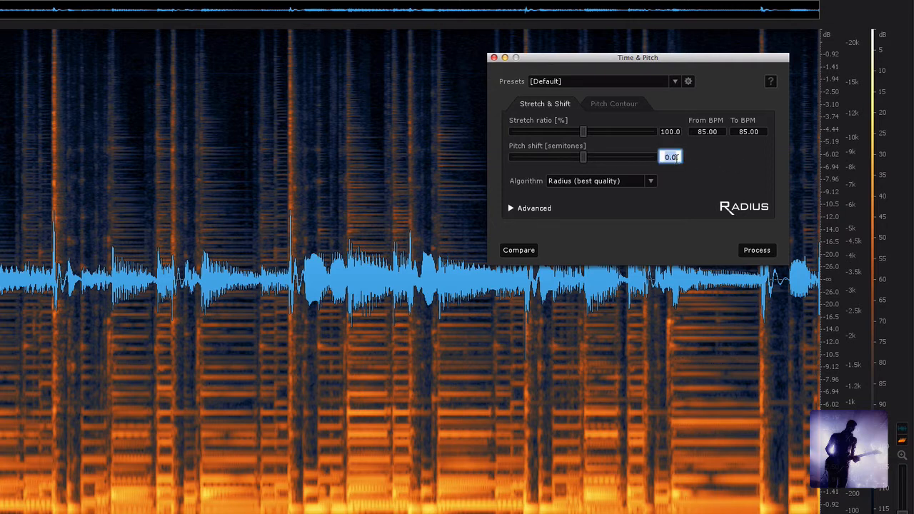
text(-1)
key(Return)
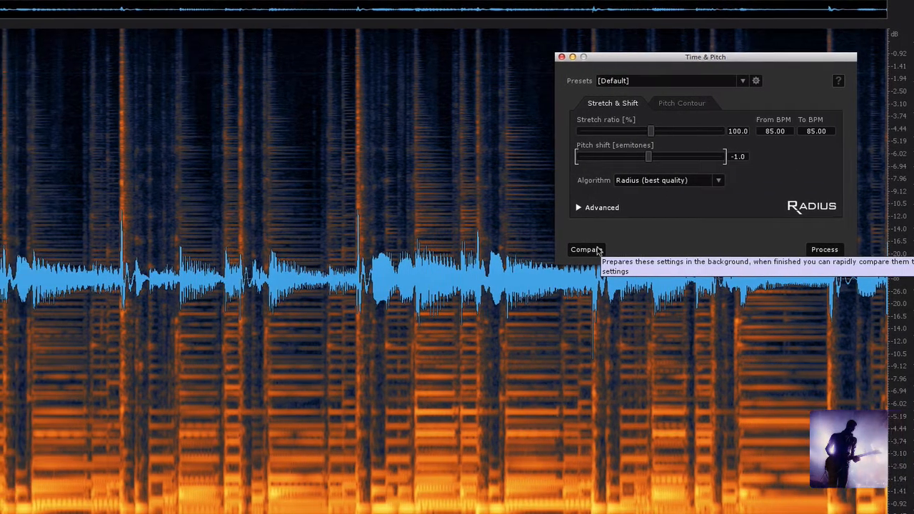
Step: Add the Time & Pitch settings to the comparison list and audition the original audio against the lowered pitch
click(528, 250)
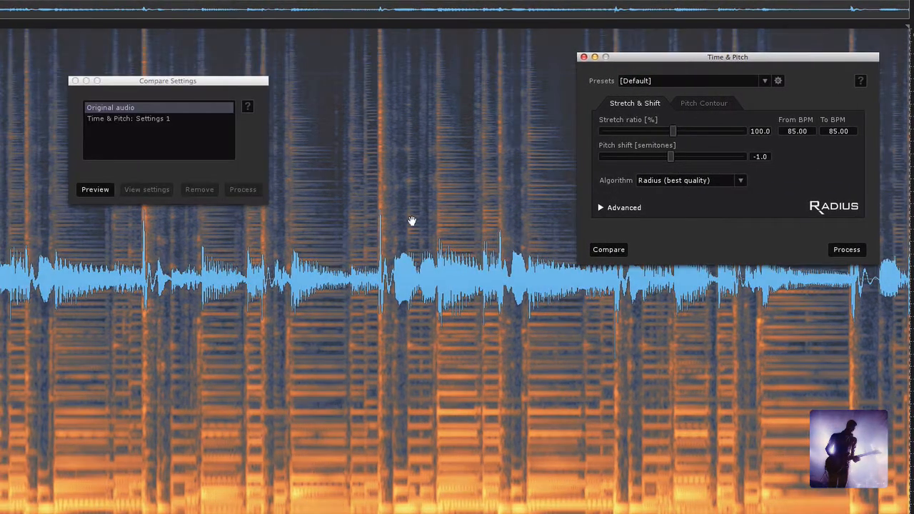
click(96, 191)
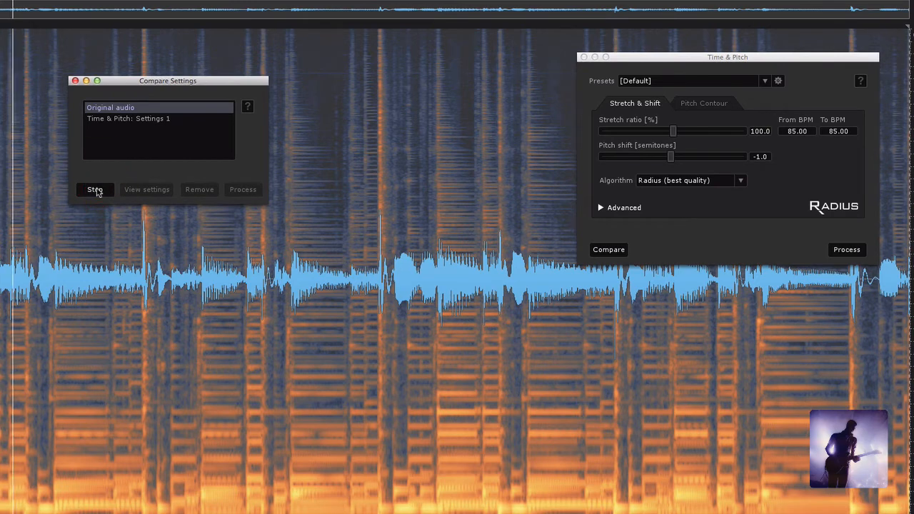
click(99, 119)
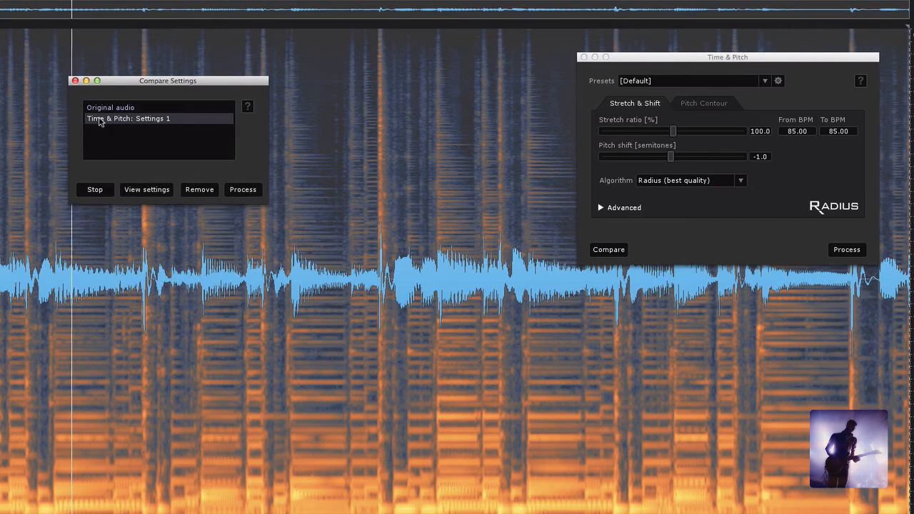
click(95, 191)
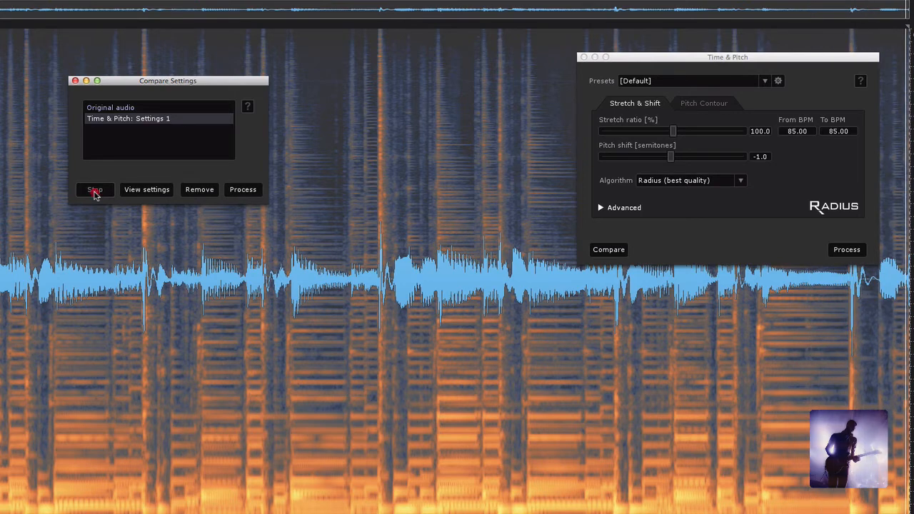
Step: Set the pitch shift to +1 semitone and the target tempo to 90 BPM
click(755, 157)
text(1)
key(Return)
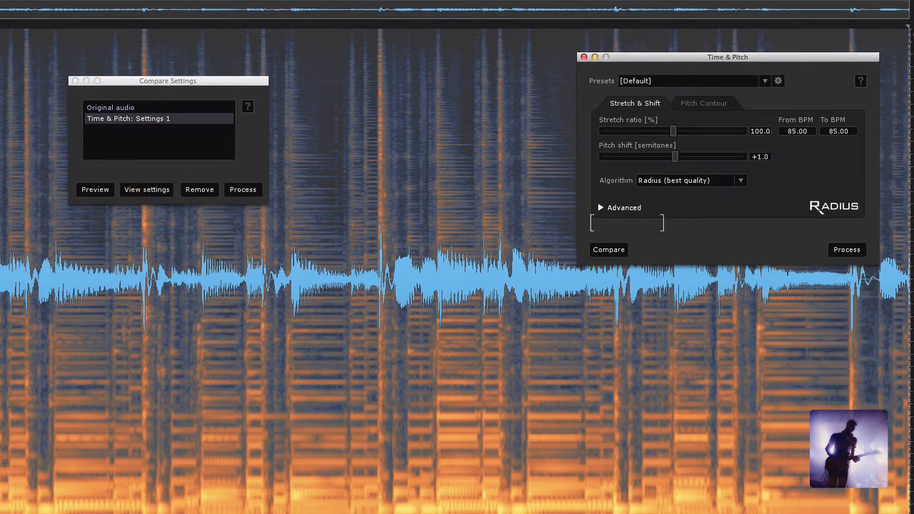
click(845, 127)
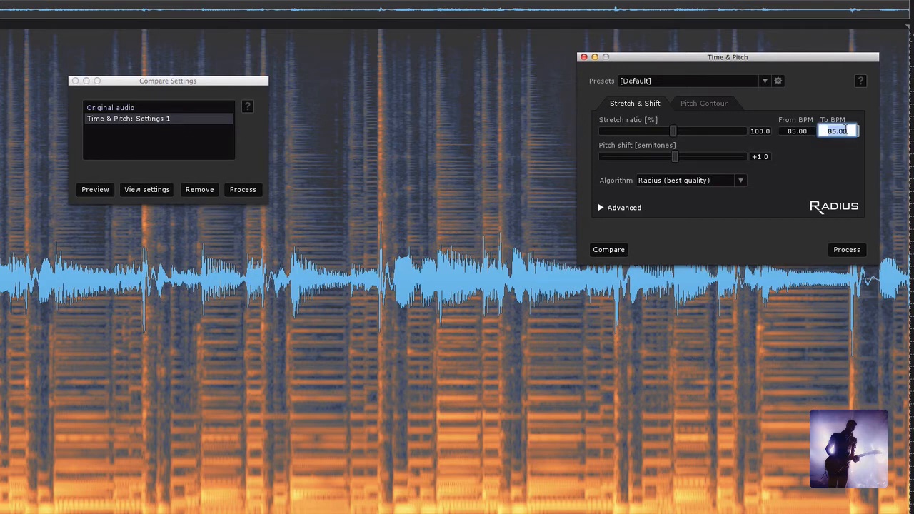
text(90)
key(Return)
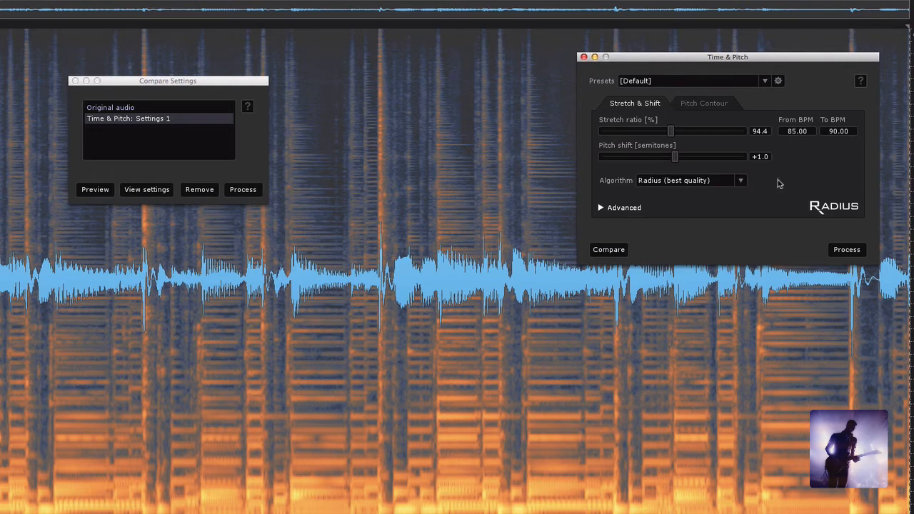
Step: Add the raised-pitch, faster-tempo settings to the comparison list and audition them against the original audio
click(619, 256)
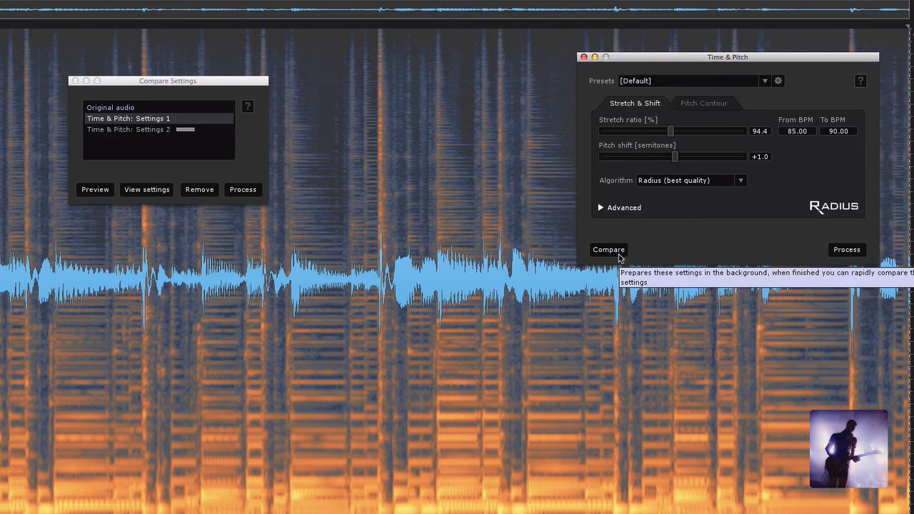
click(109, 108)
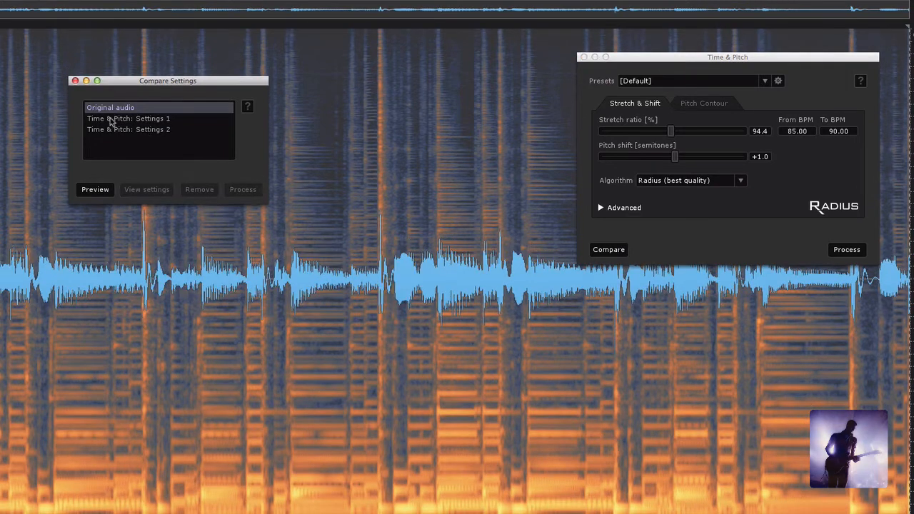
click(95, 190)
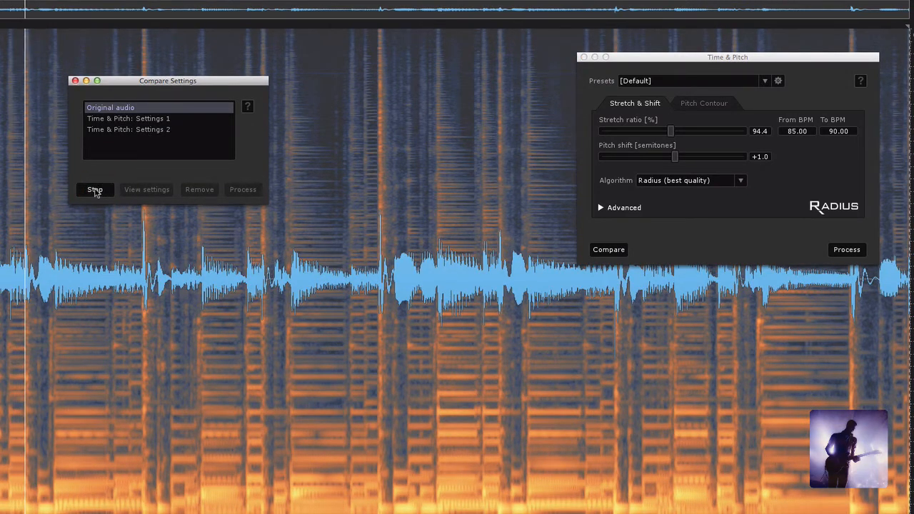
click(123, 130)
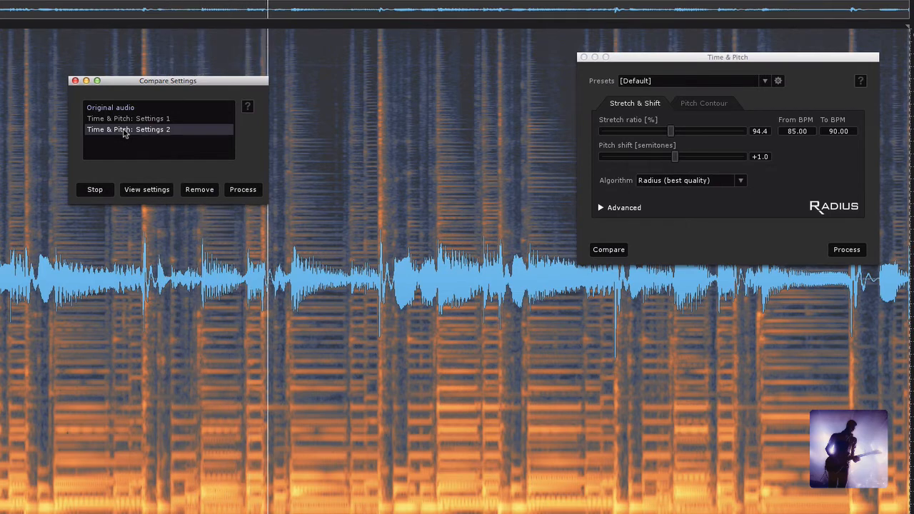
click(97, 191)
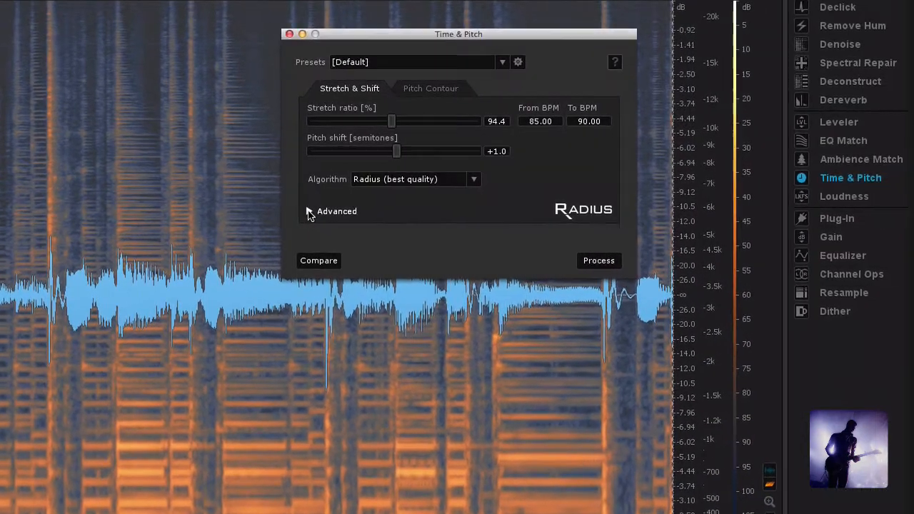
Step: Reveal the advanced Time & Pitch settings and toggle Shift formants on and back off
click(310, 212)
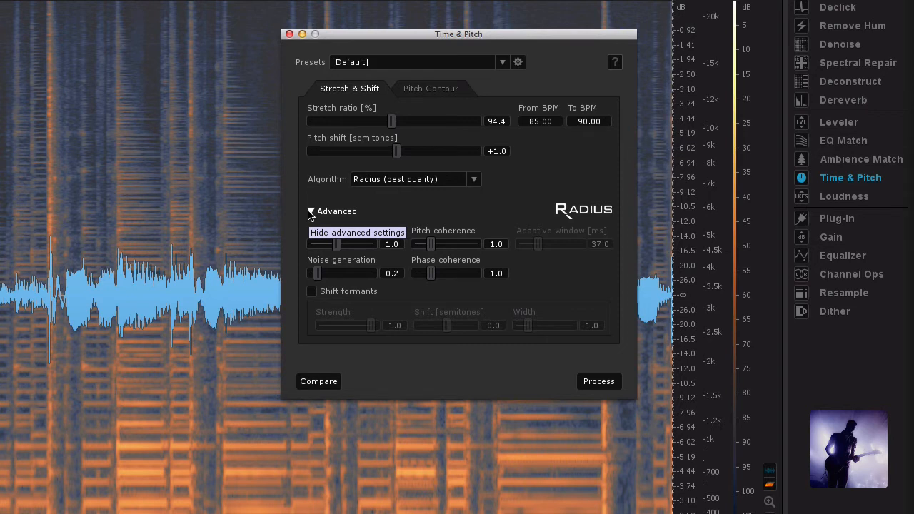
click(311, 293)
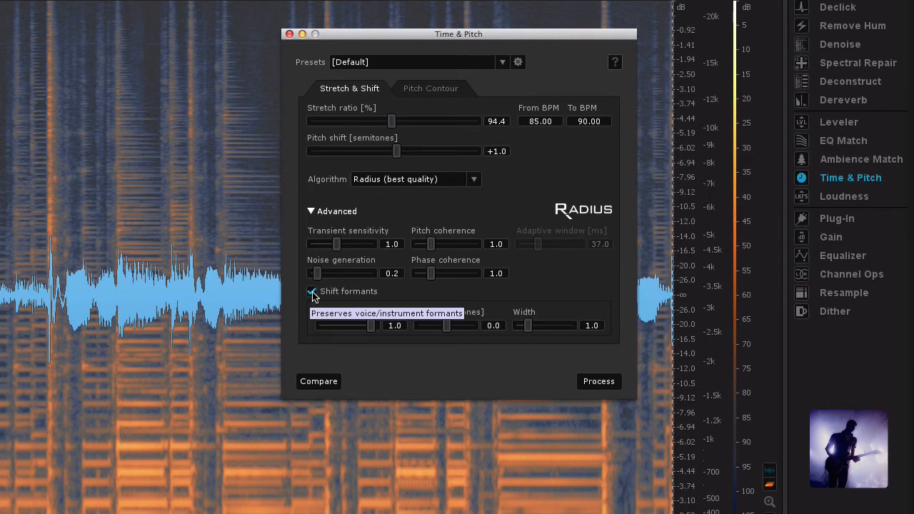
click(312, 293)
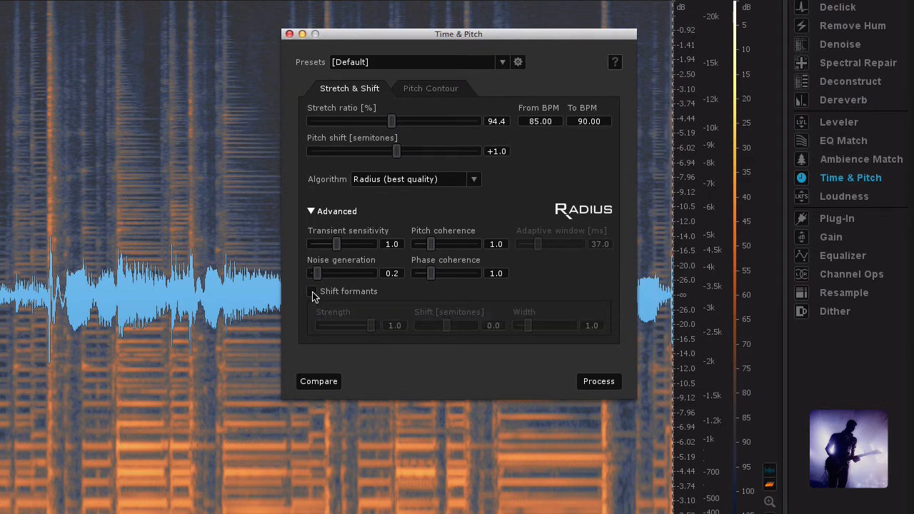